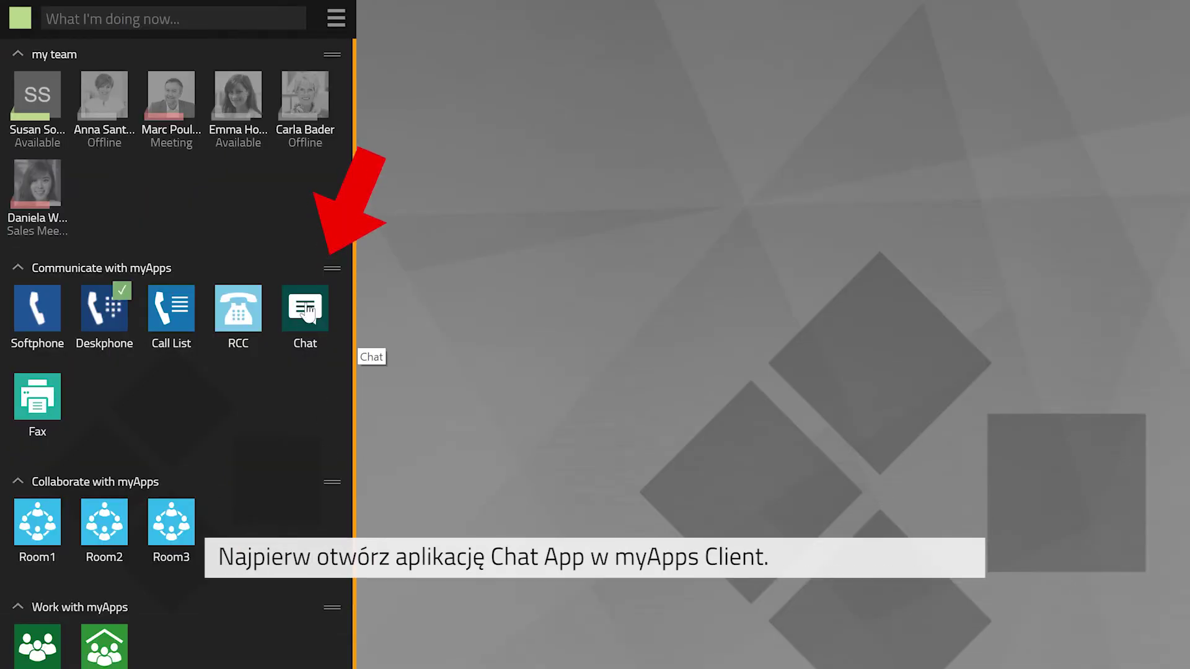
{"action": "left_click", "coordinate": [305, 316]}
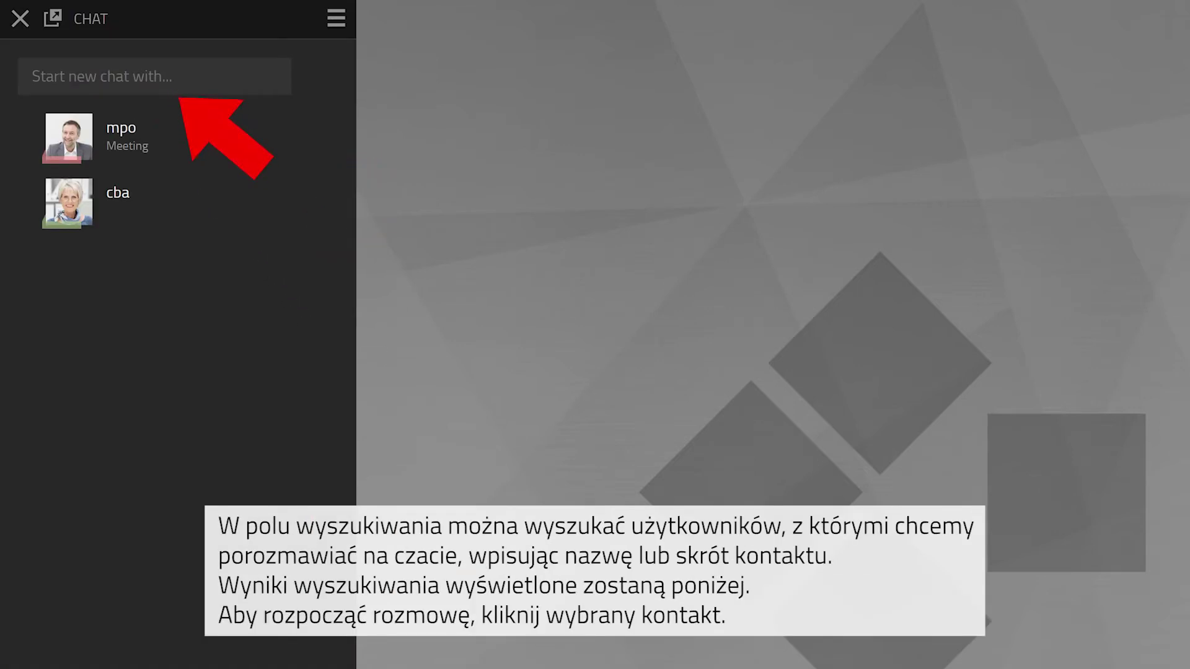
{"action": "left_click", "coordinate": [154, 76]}
{"action": "type", "text": "s"}
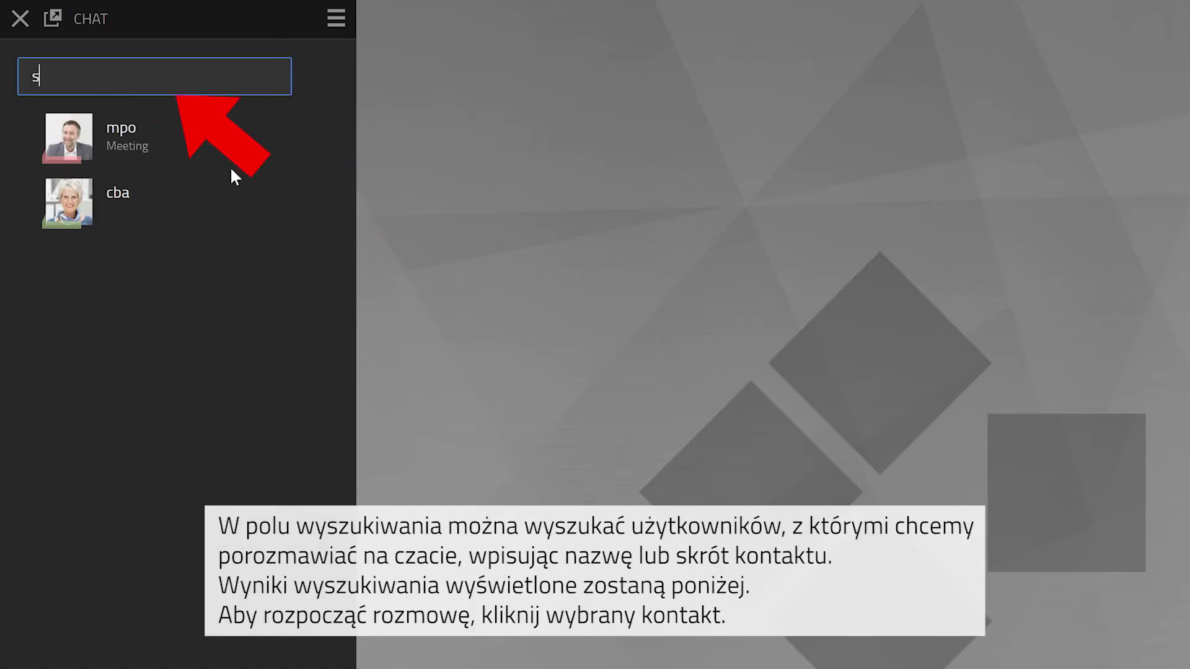
{"action": "type", "text": "usan"}
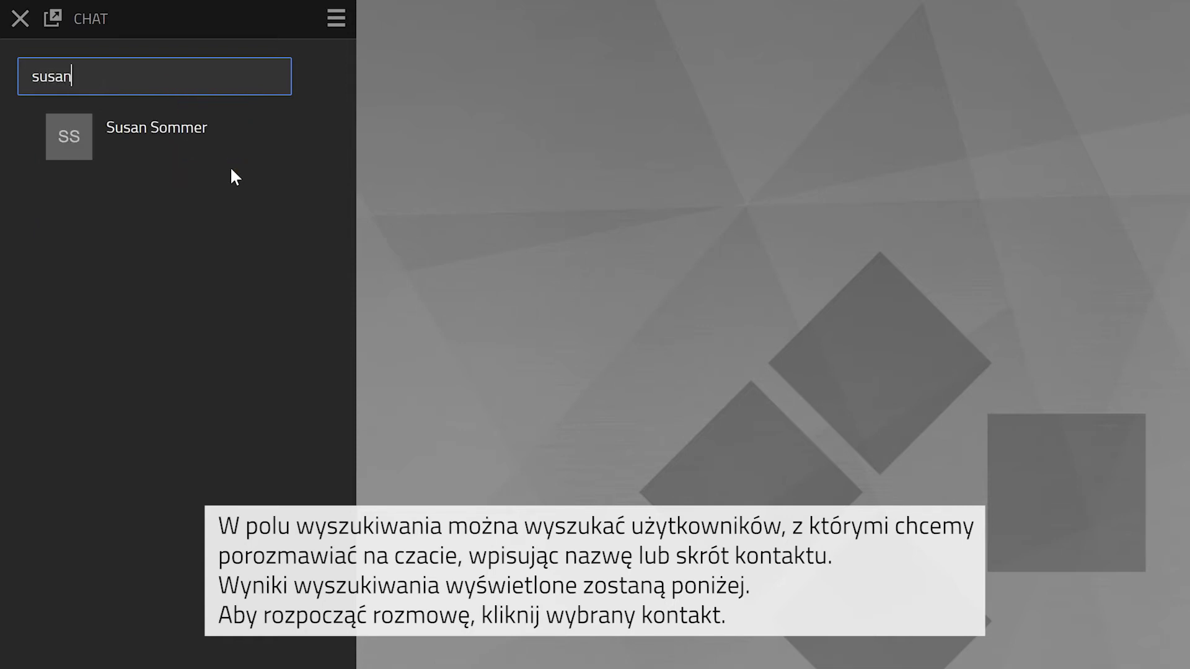
{"action": "key", "text": "ctrl+a"}
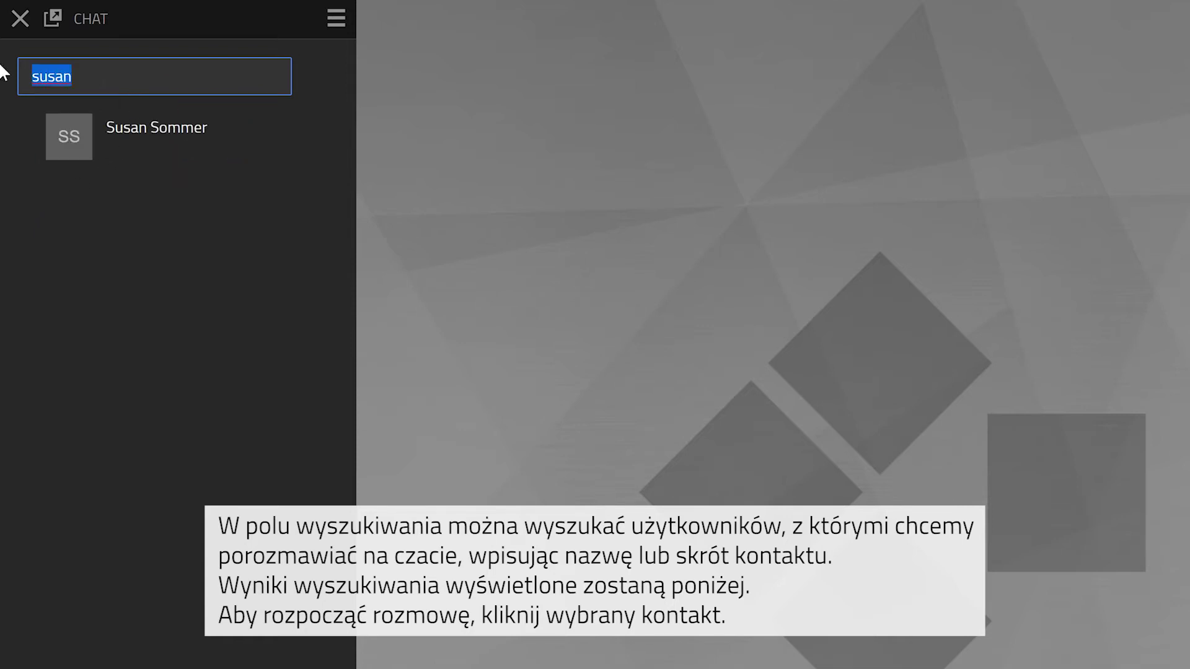
{"action": "key", "text": "BackSpace"}
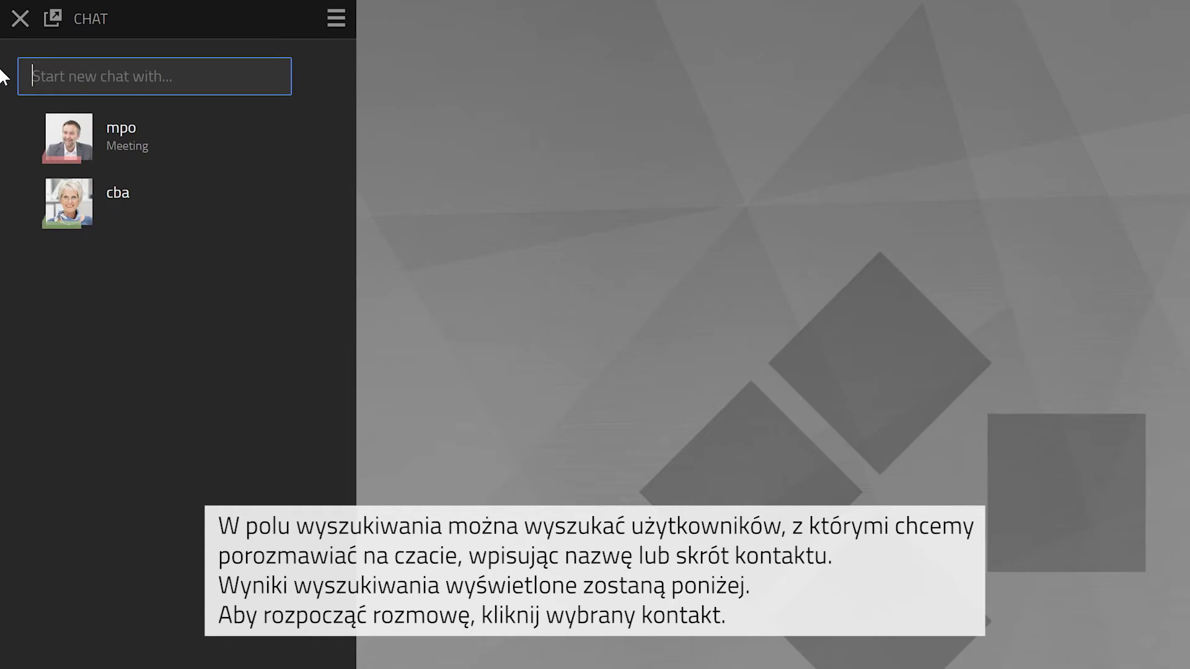
{"action": "type", "text": "sso"}
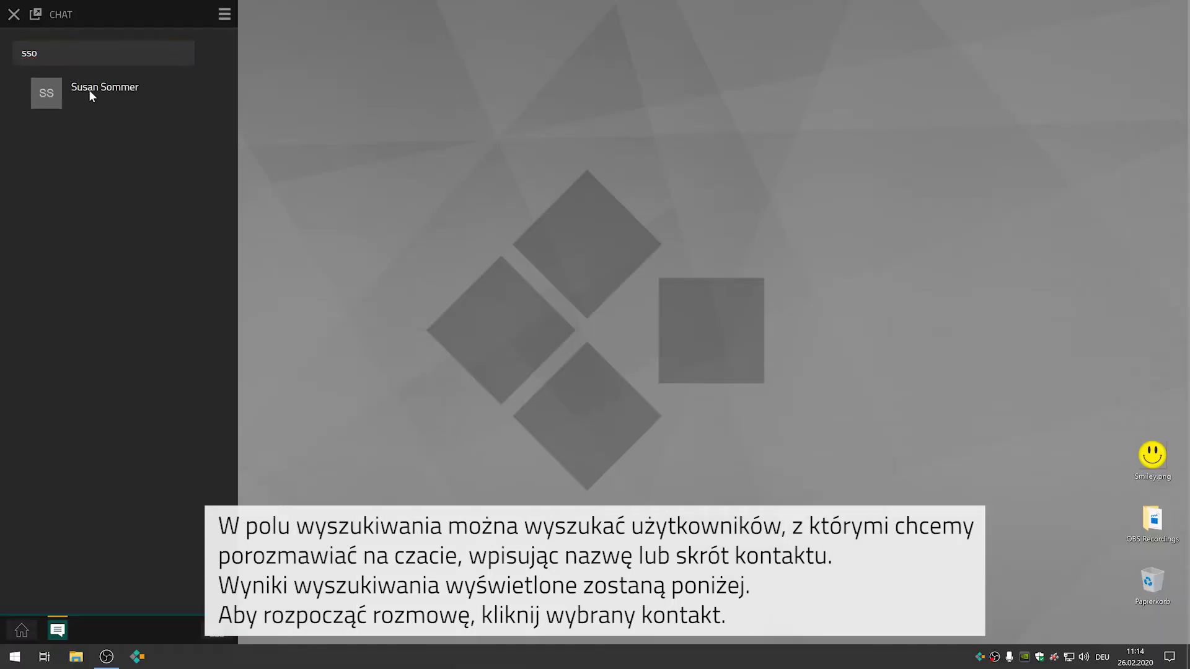
{"action": "left_click", "coordinate": [88, 90]}
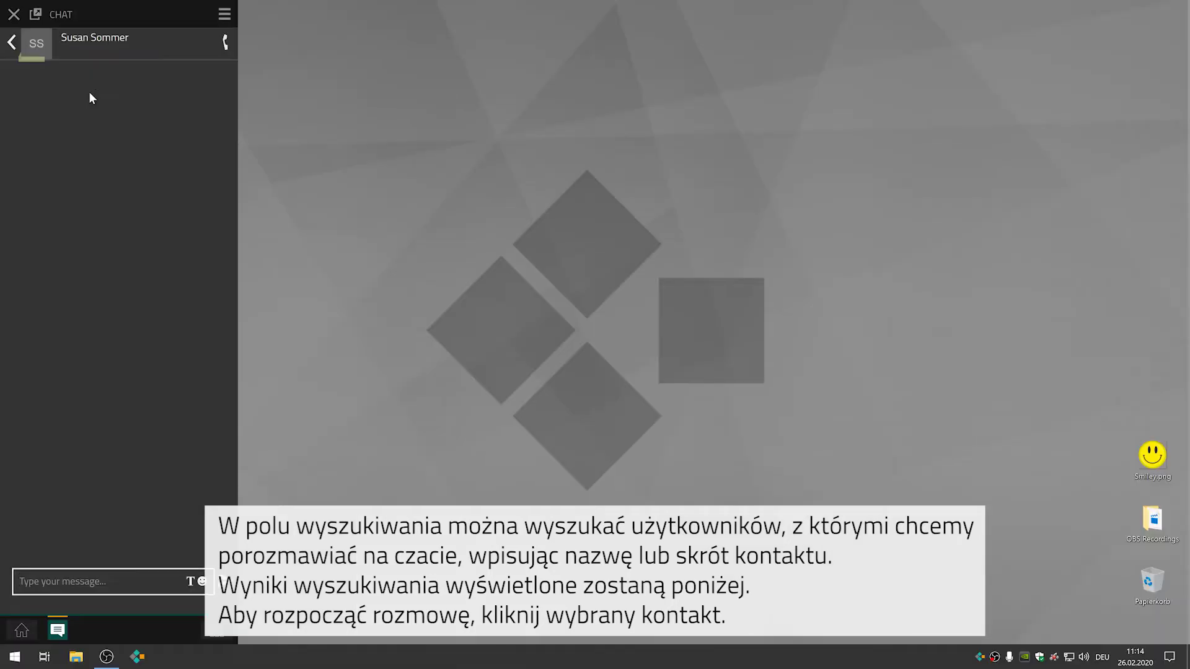
{"action": "left_click", "coordinate": [13, 15]}
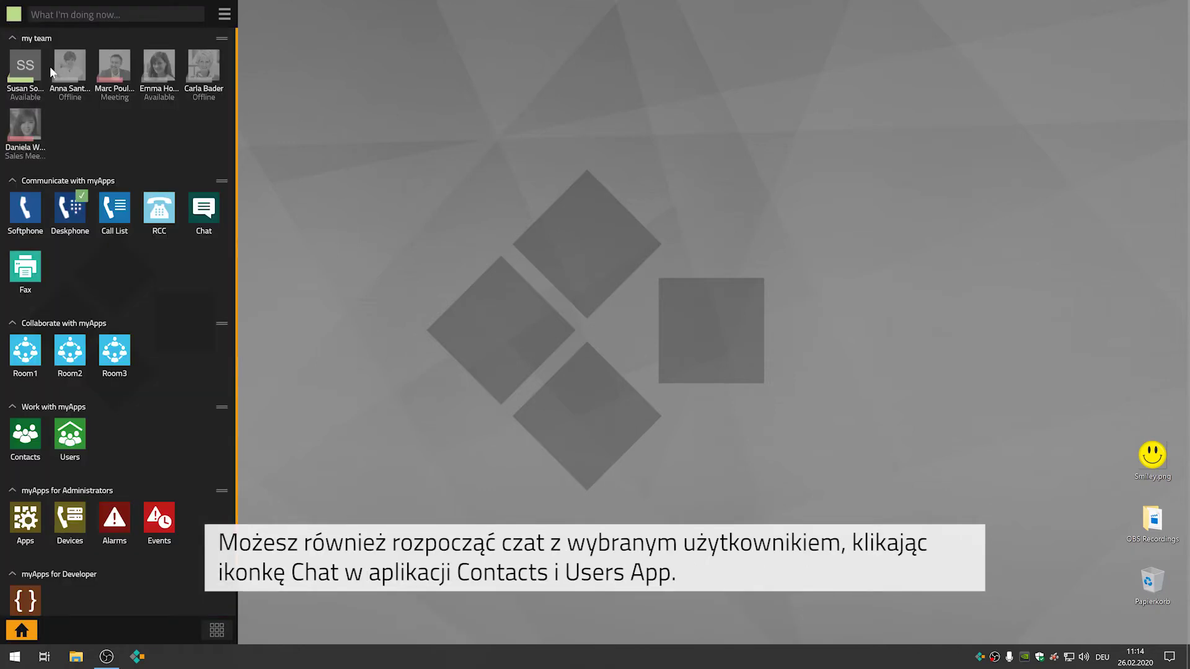
{"action": "left_click", "coordinate": [67, 452]}
{"action": "type", "text": "s"}
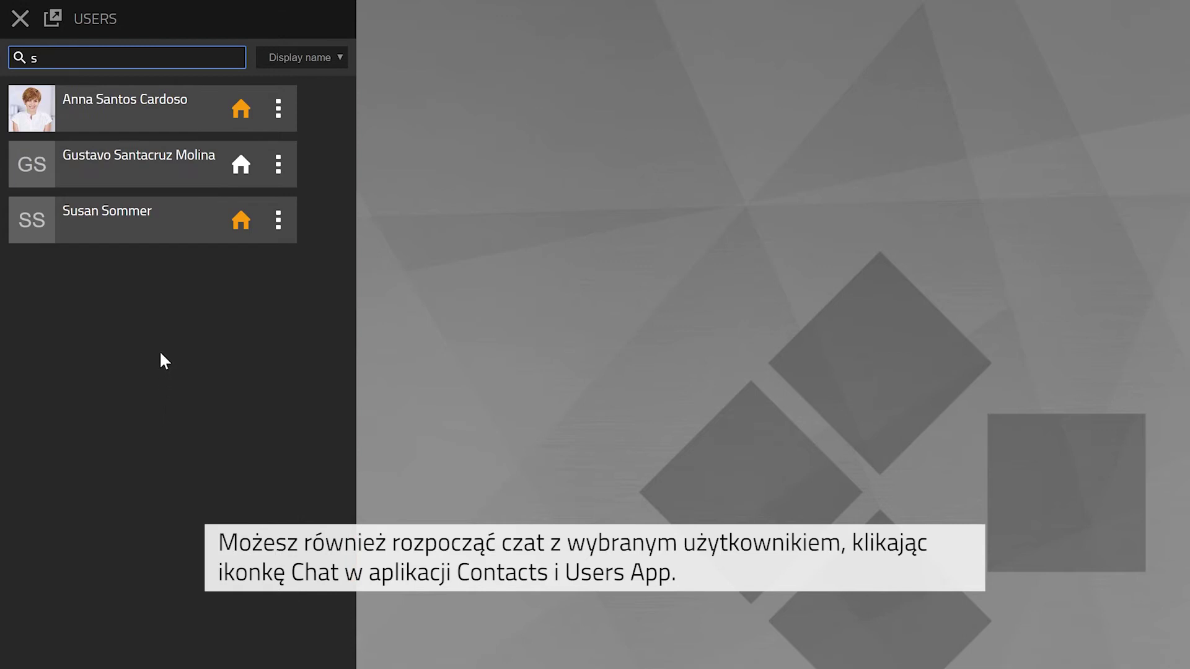
{"action": "left_click", "coordinate": [164, 228]}
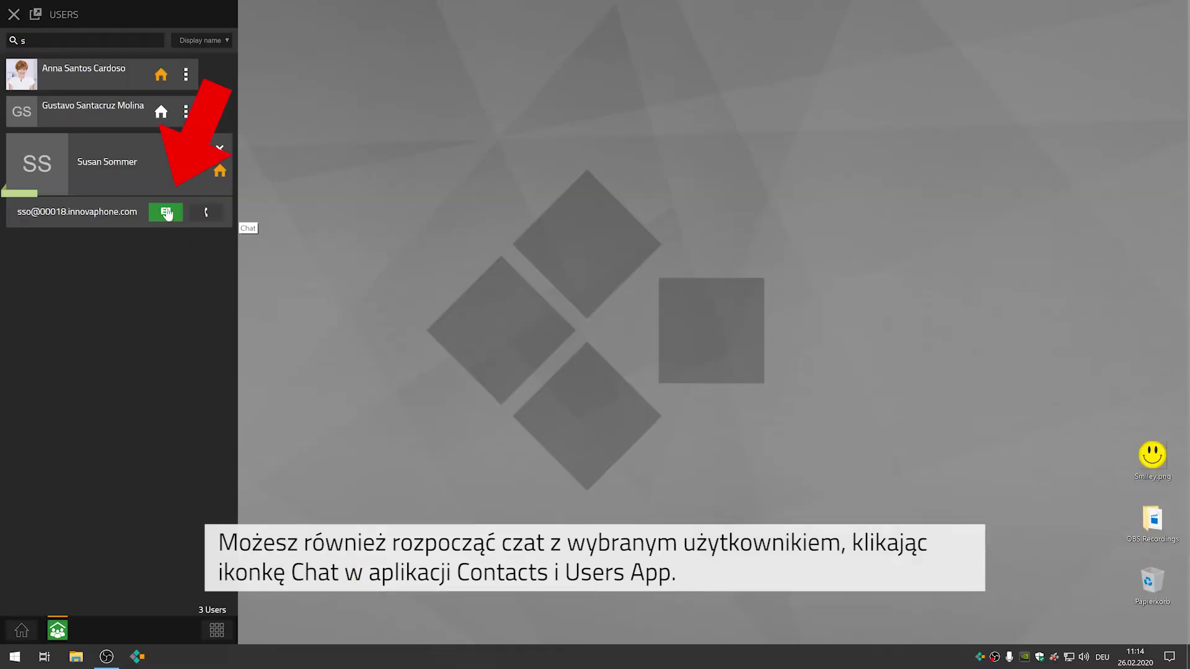
{"action": "left_click", "coordinate": [167, 215]}
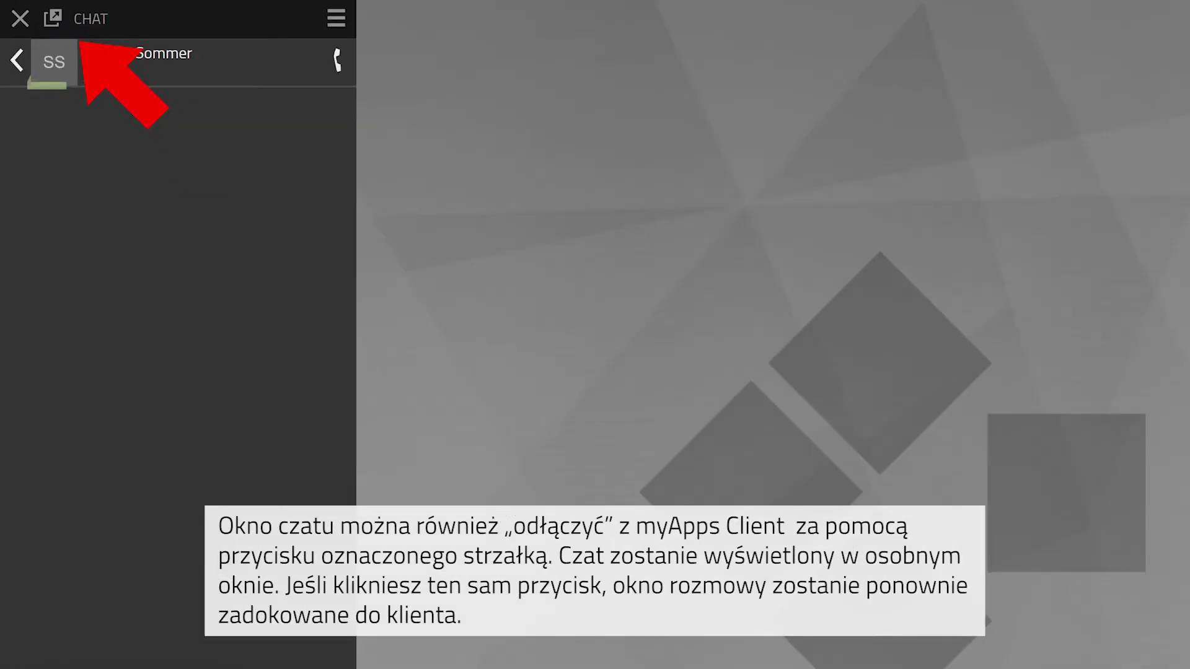
Detach the Chat app, dock it back, then detach it again into its own window.
{"action": "left_click", "coordinate": [53, 20]}
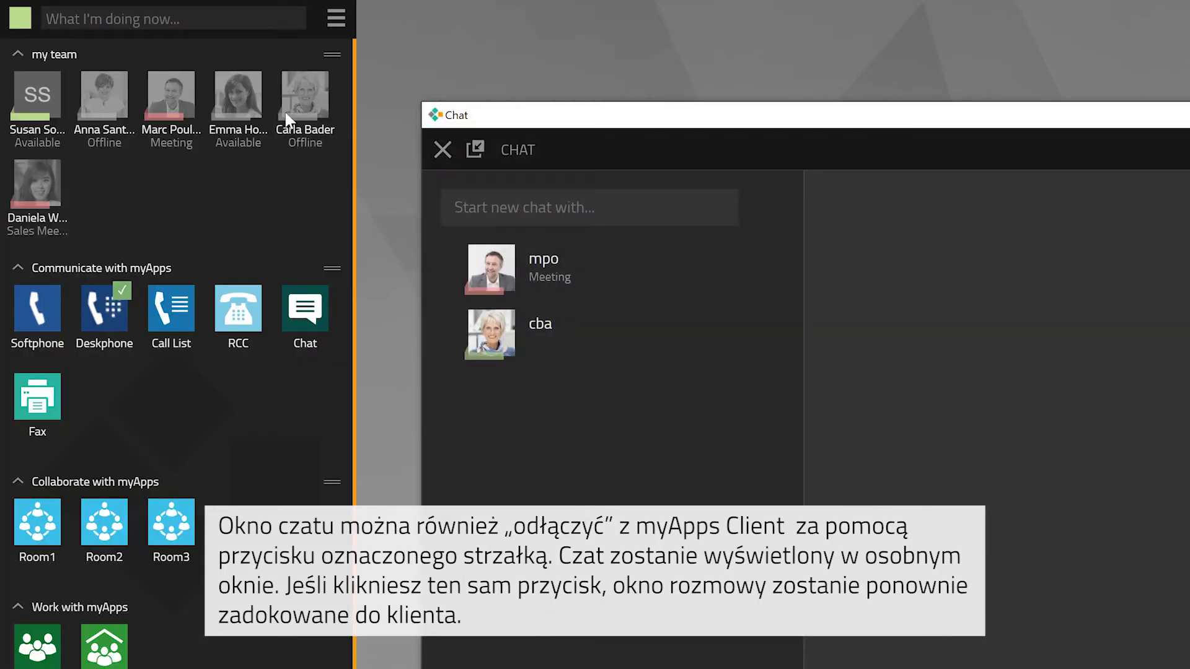
{"action": "left_click", "coordinate": [476, 151]}
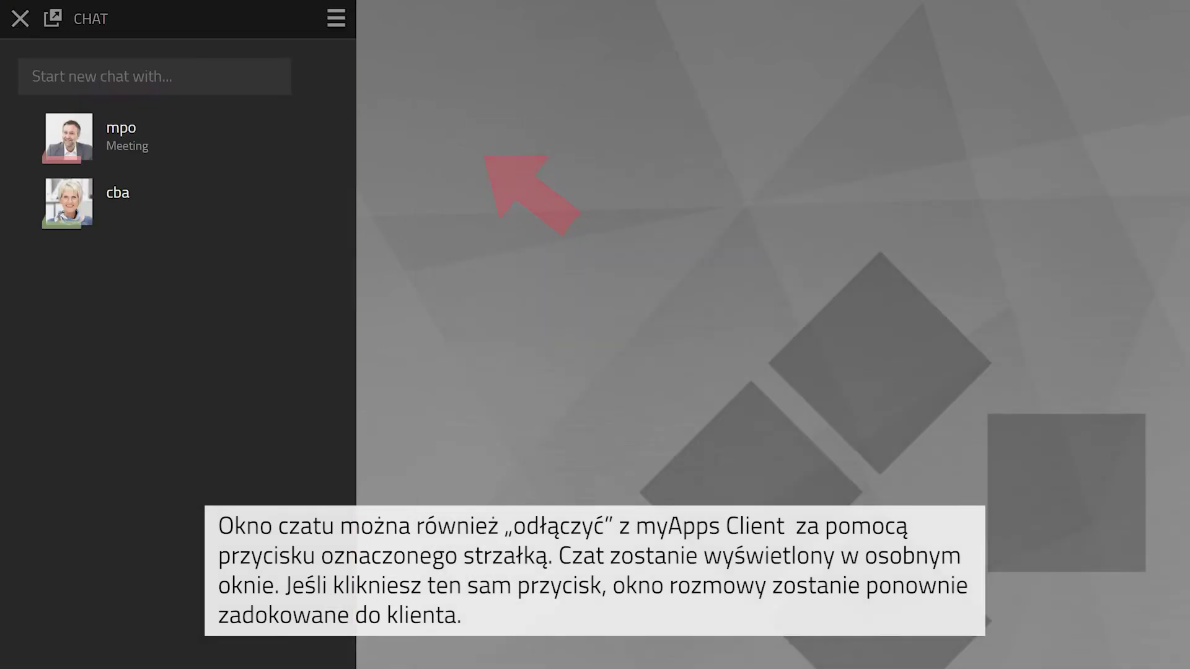
{"action": "left_click", "coordinate": [54, 18]}
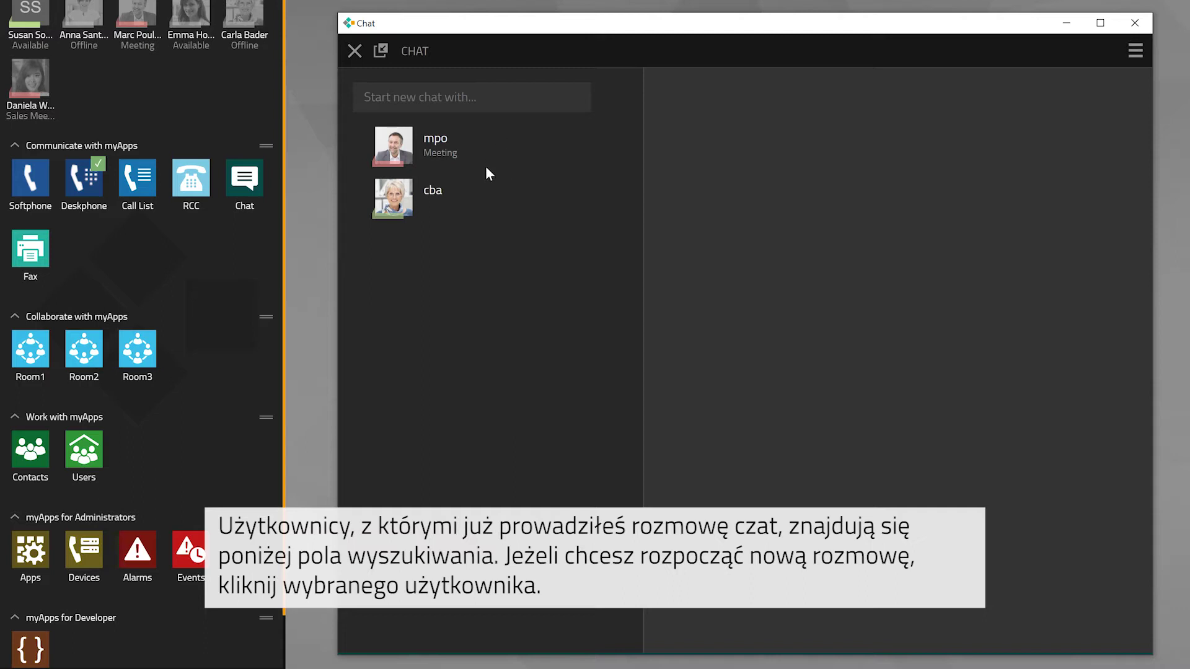
{"action": "left_click", "coordinate": [446, 195]}
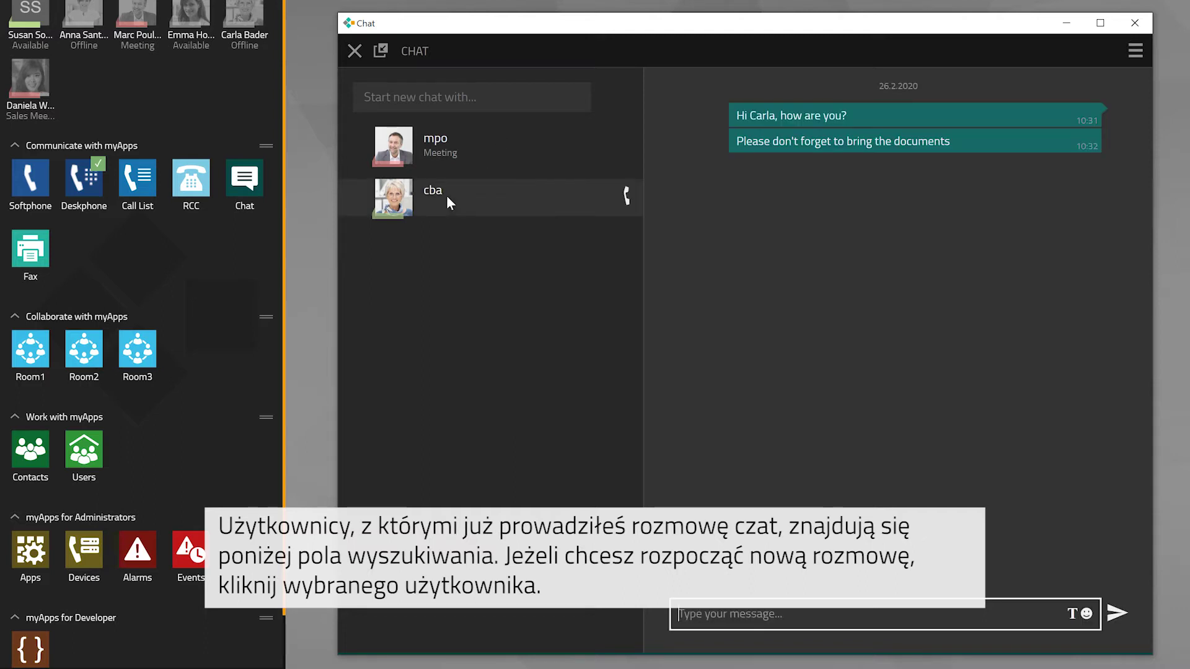
{"action": "left_click", "coordinate": [455, 97]}
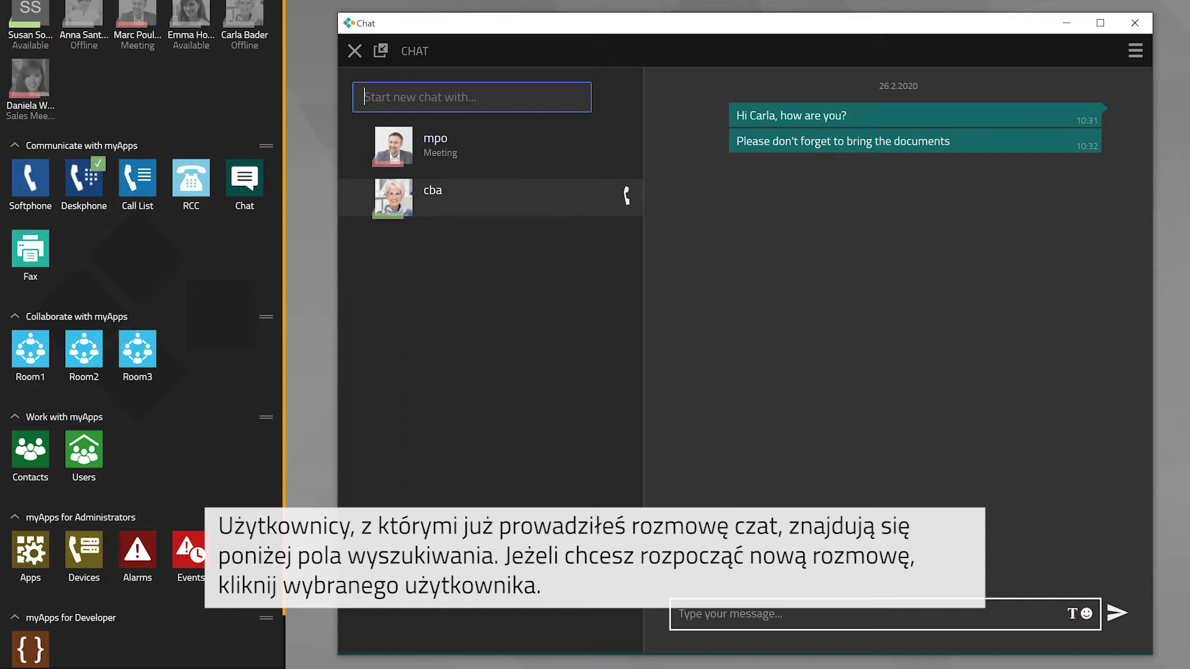
{"action": "type", "text": "s"}
{"action": "left_click", "coordinate": [456, 240]}
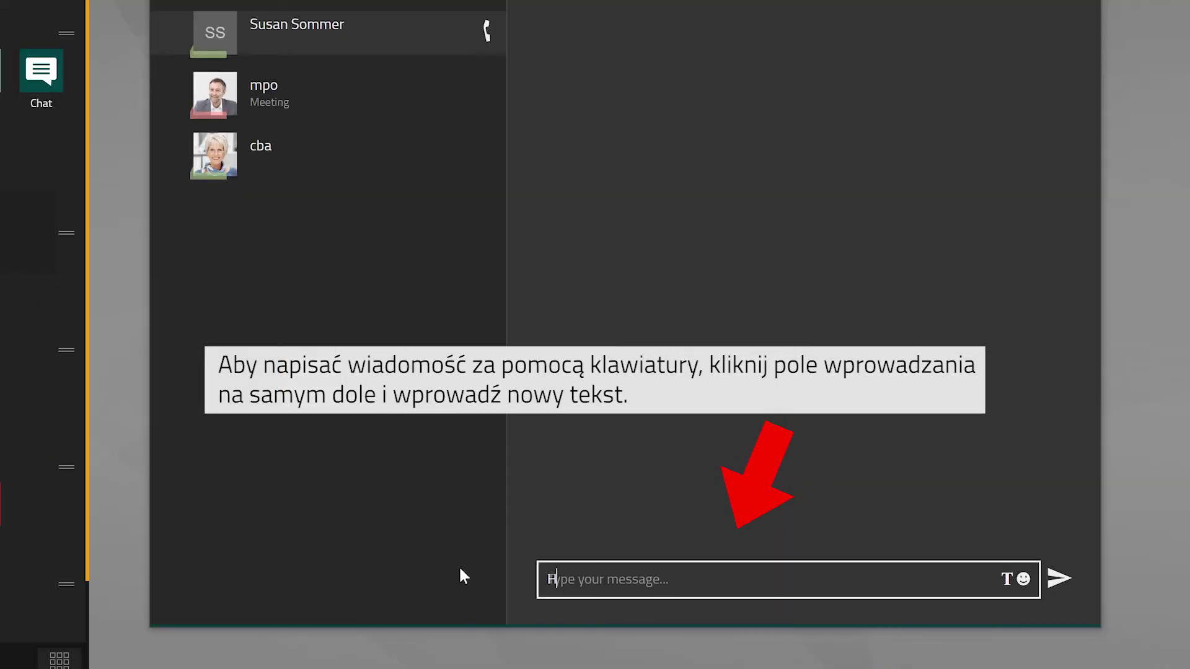
{"action": "type", "text": "He"}
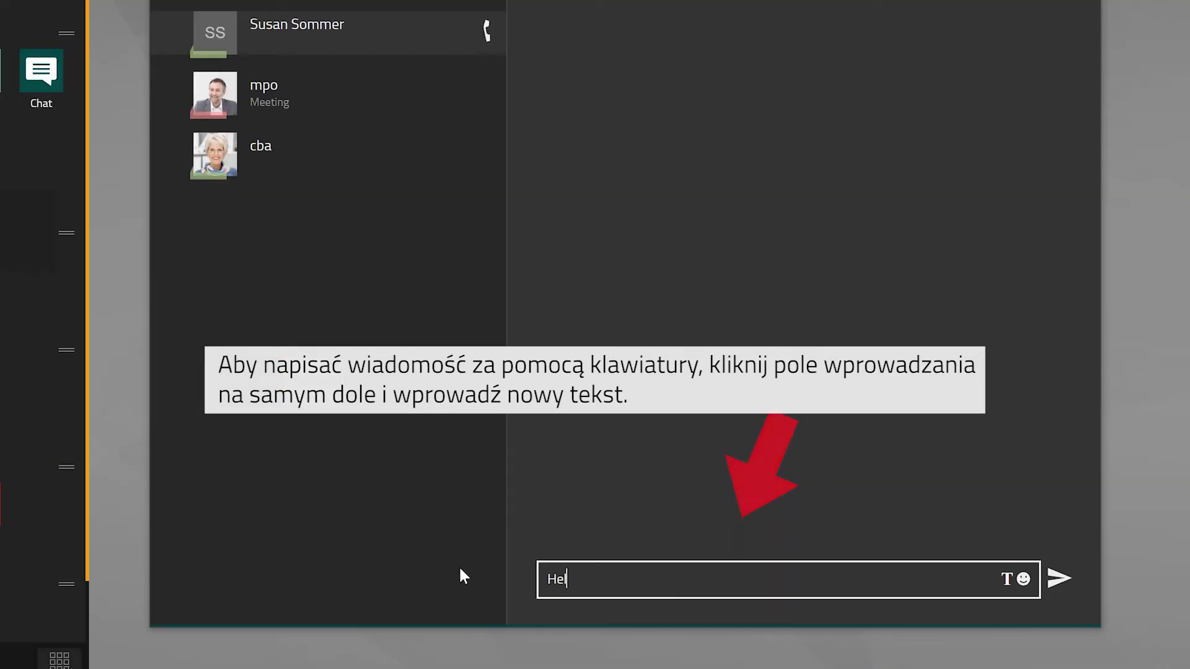
{"action": "type", "text": "llo Susan"}
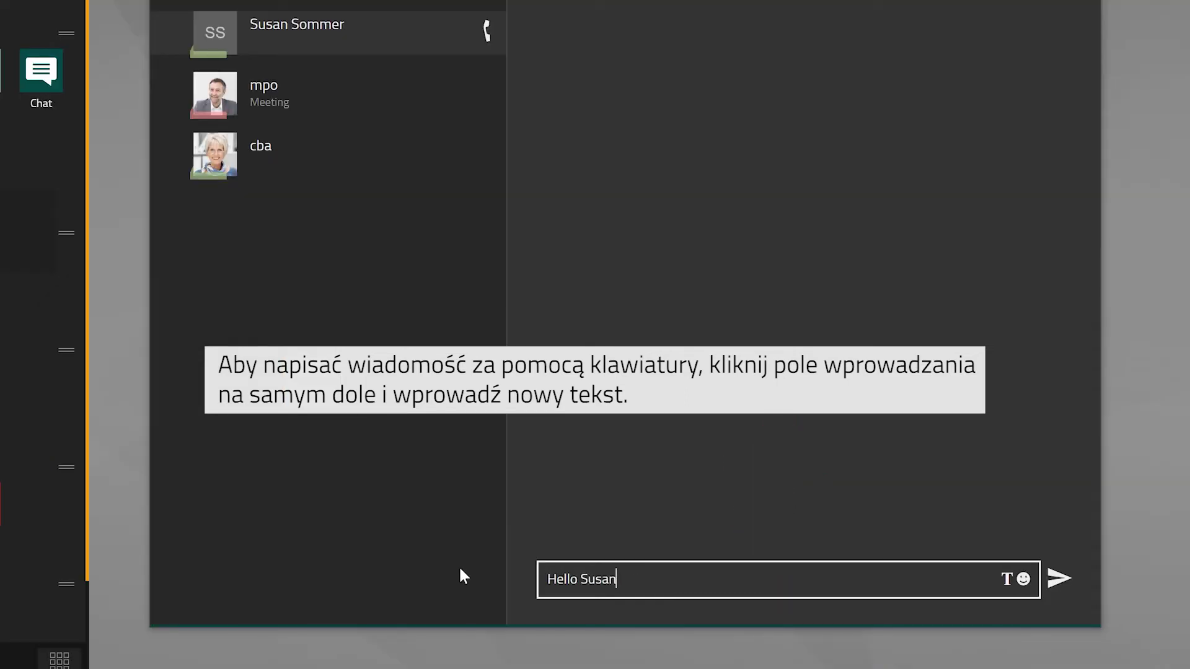
{"action": "type", "text": ", are you available at 4pm?"}
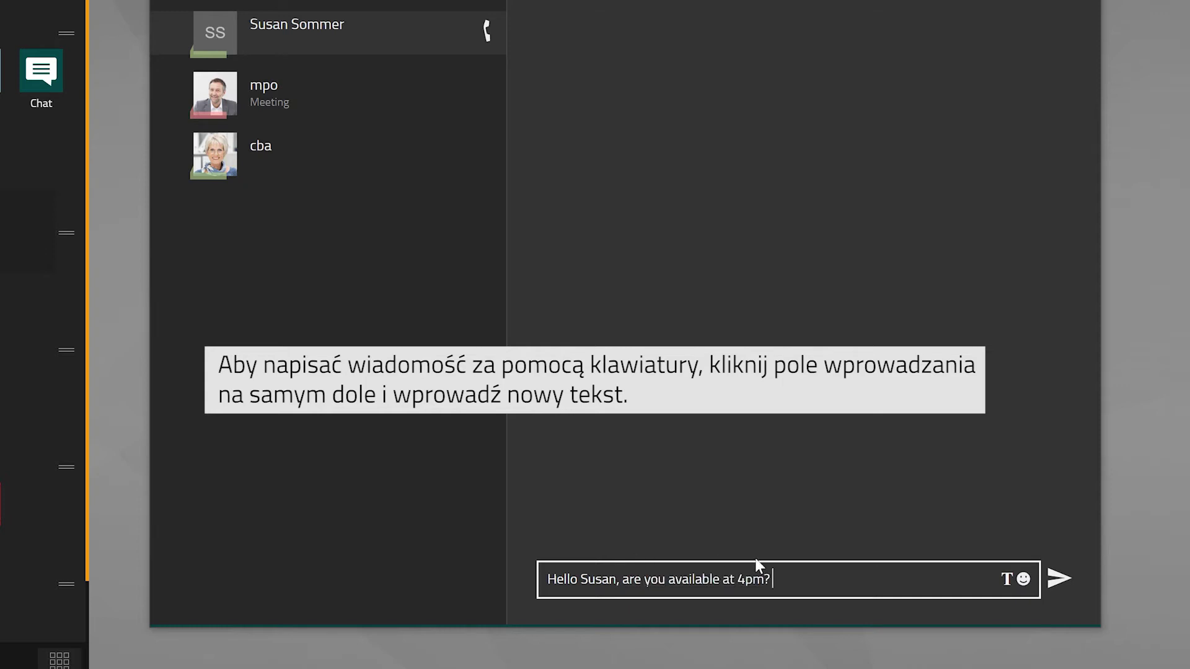
Append a smiley emoji to the draft and make '4pm' bold.
{"action": "left_click", "coordinate": [1023, 580]}
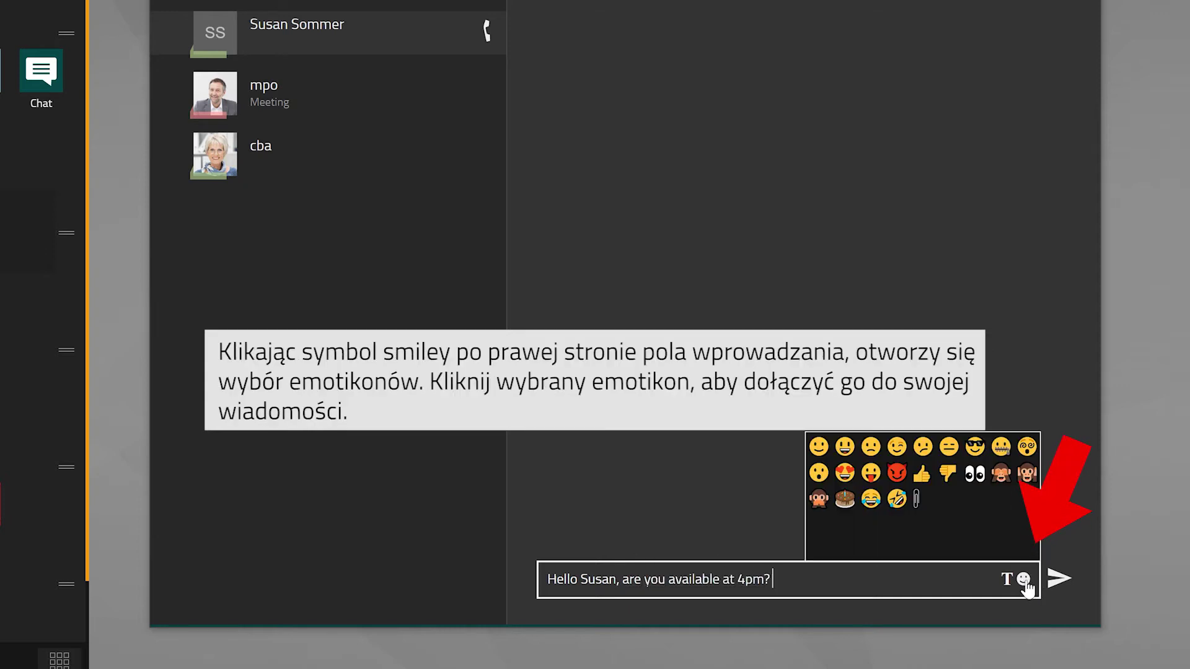
{"action": "left_click", "coordinate": [817, 447]}
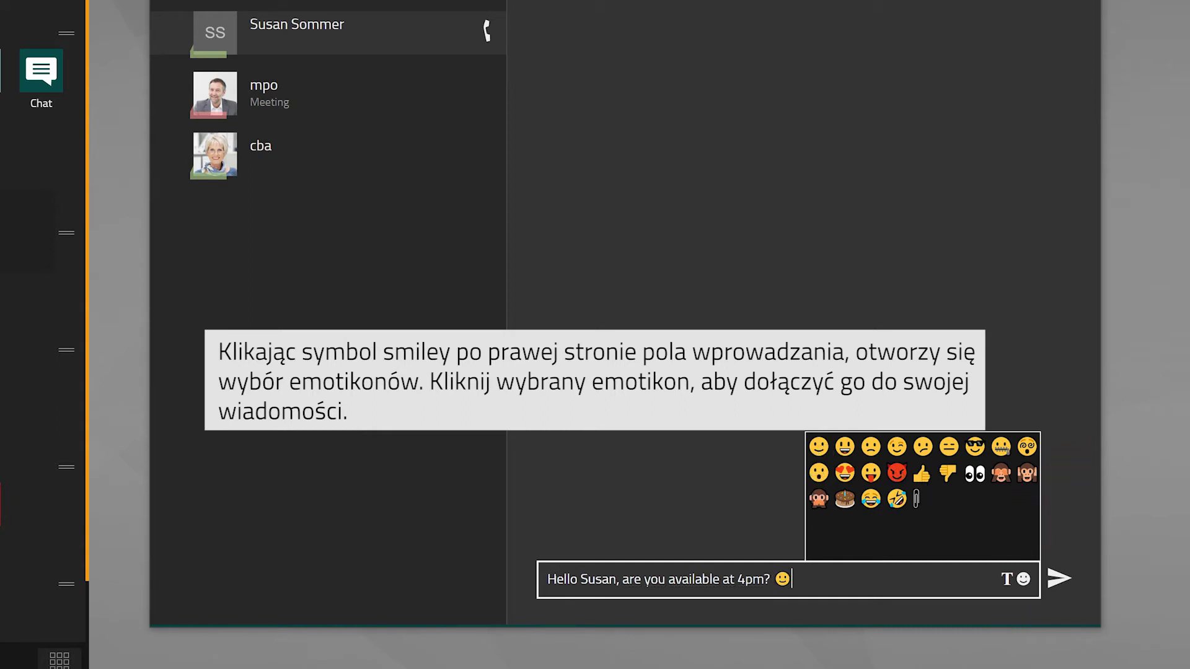
{"action": "left_click", "coordinate": [1022, 580]}
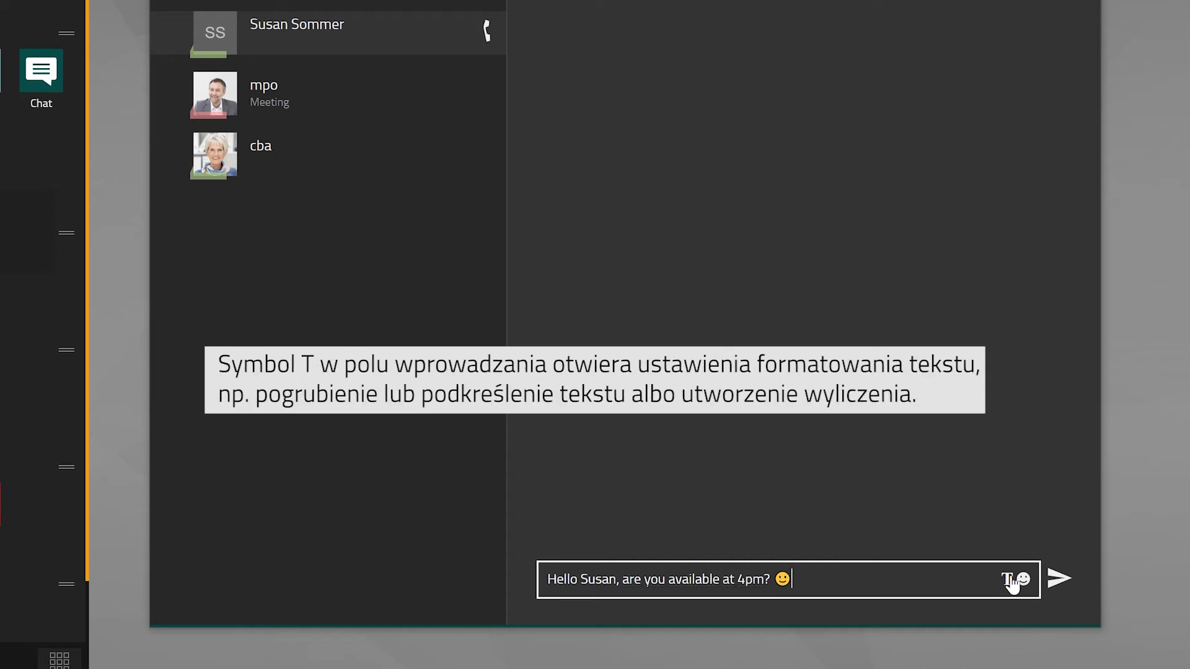
{"action": "left_click", "coordinate": [1007, 581]}
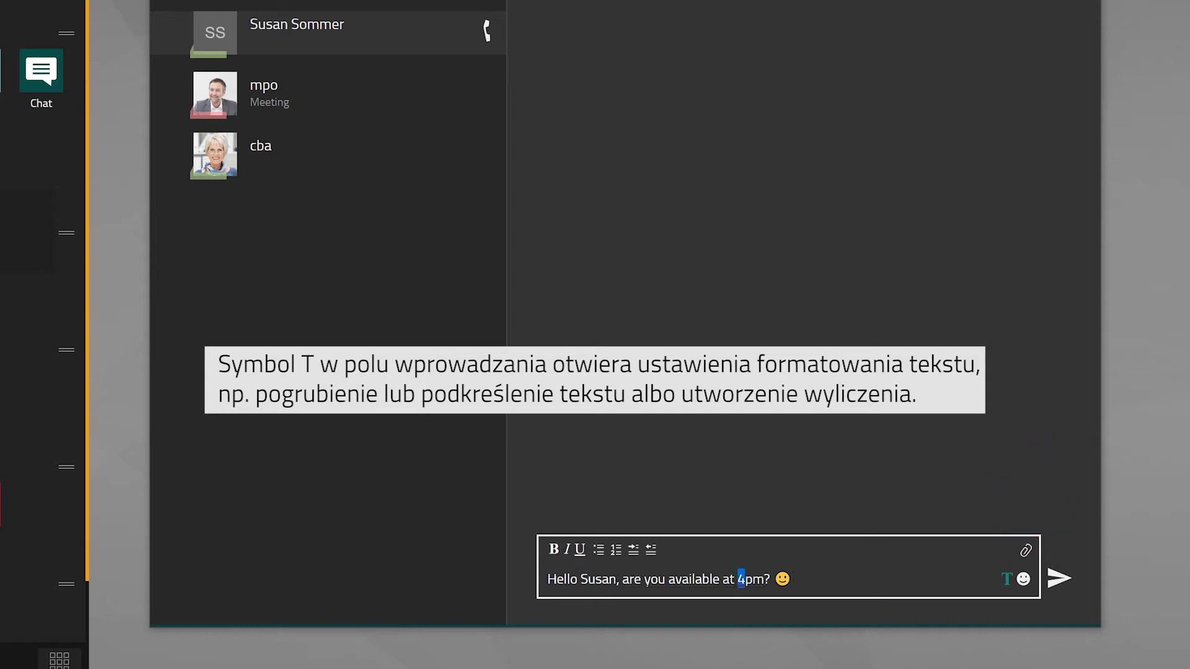
{"action": "left_click", "coordinate": [558, 556]}
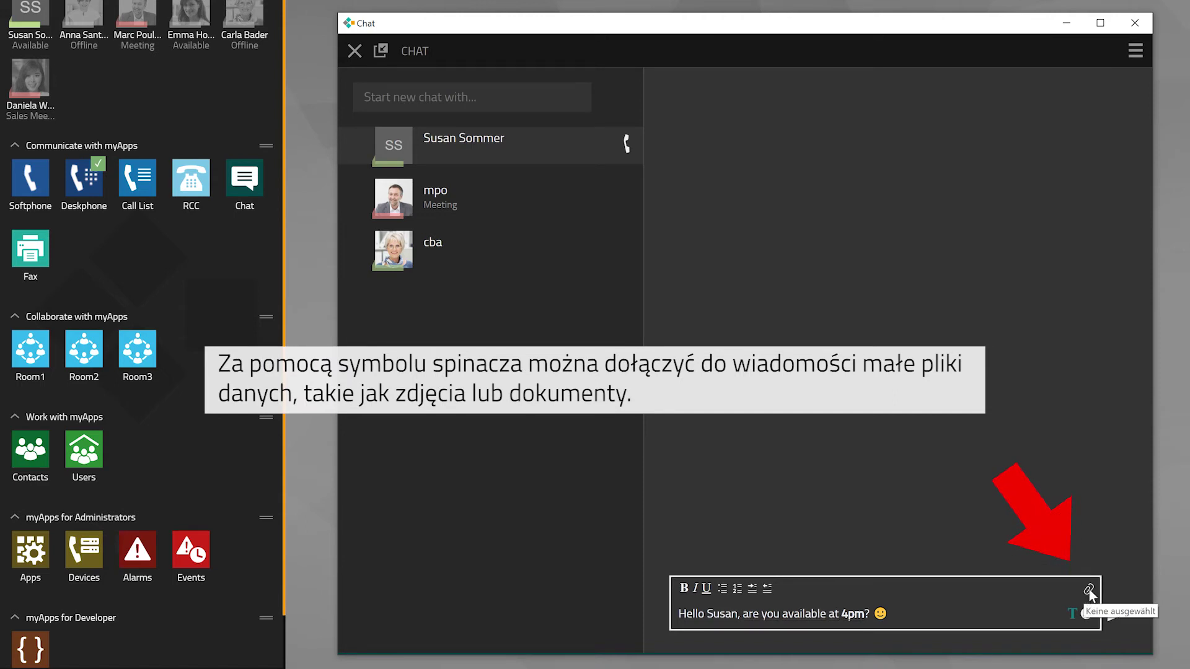
Attach Smiley.png to the draft from the Open Files dialog.
{"action": "left_click", "coordinate": [1088, 591]}
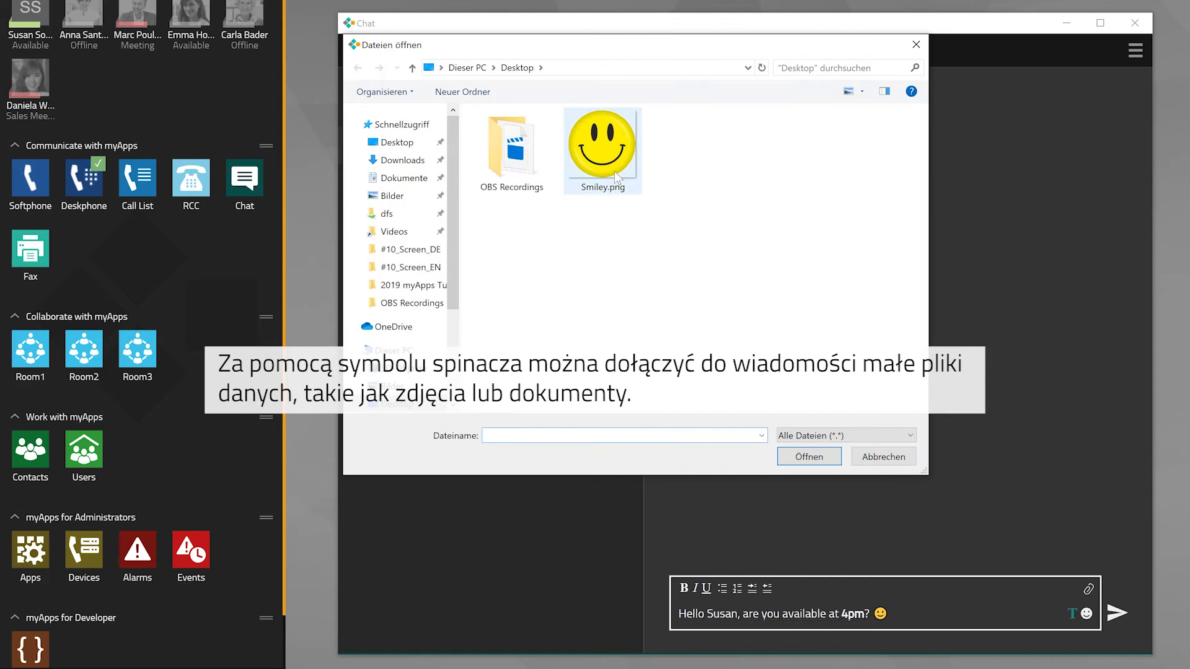
{"action": "double_click", "coordinate": [614, 170]}
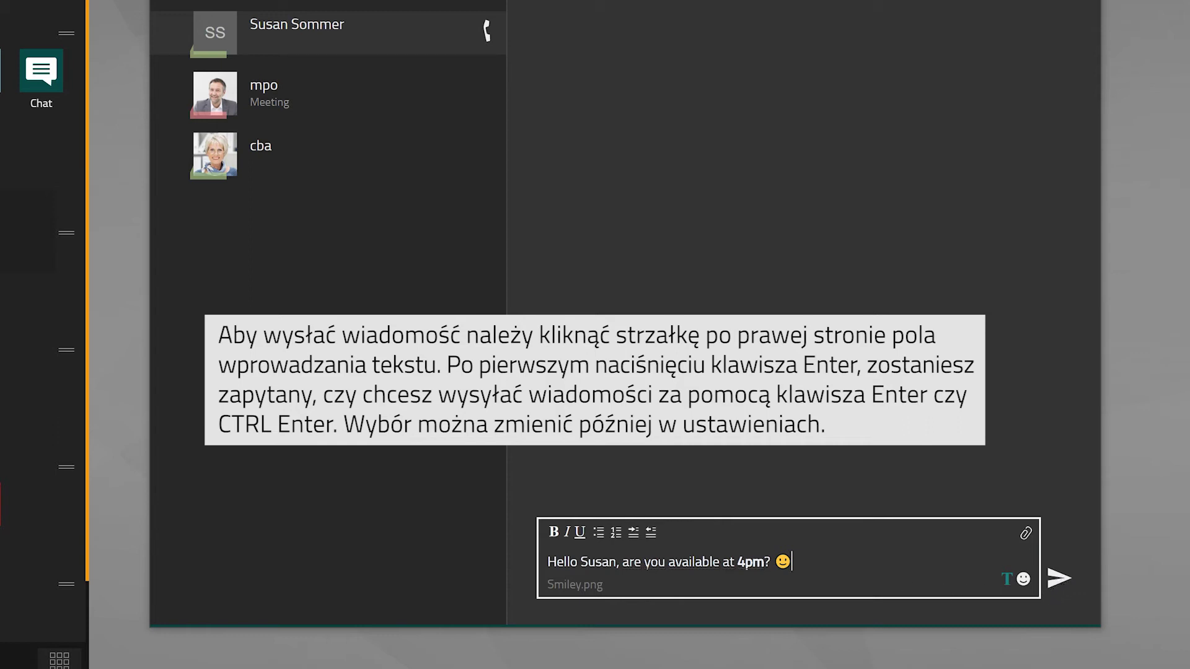
Send the draft to Susan with Enter and accept Enter as the send key.
{"action": "key", "text": "Return"}
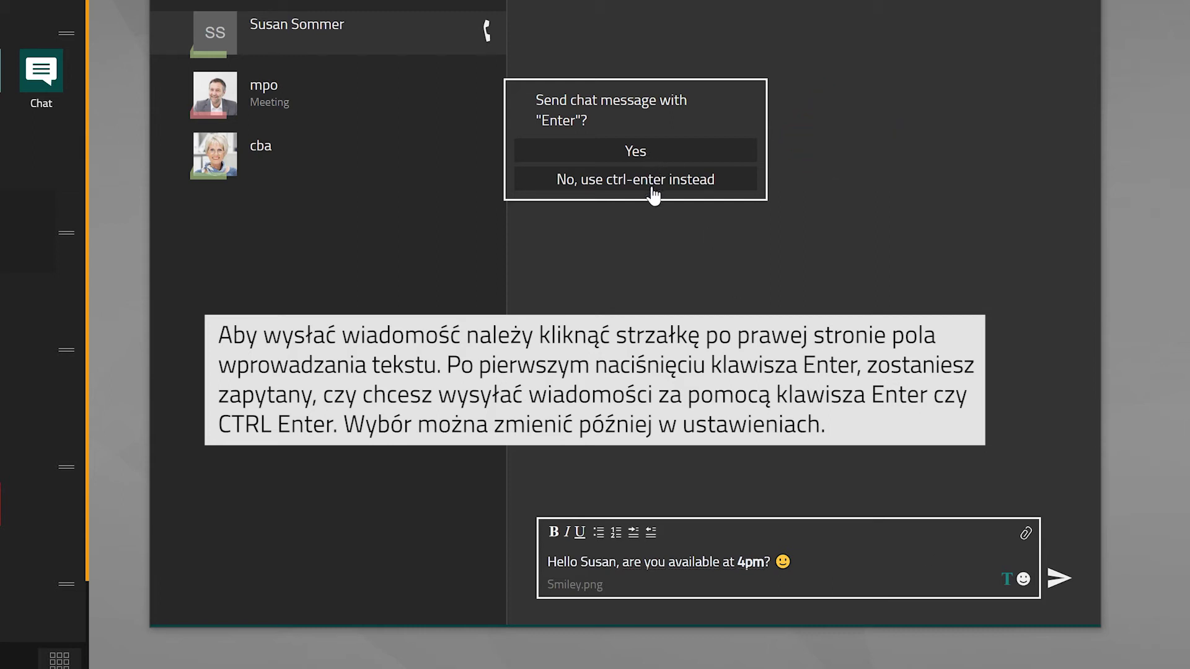
{"action": "left_click", "coordinate": [671, 155]}
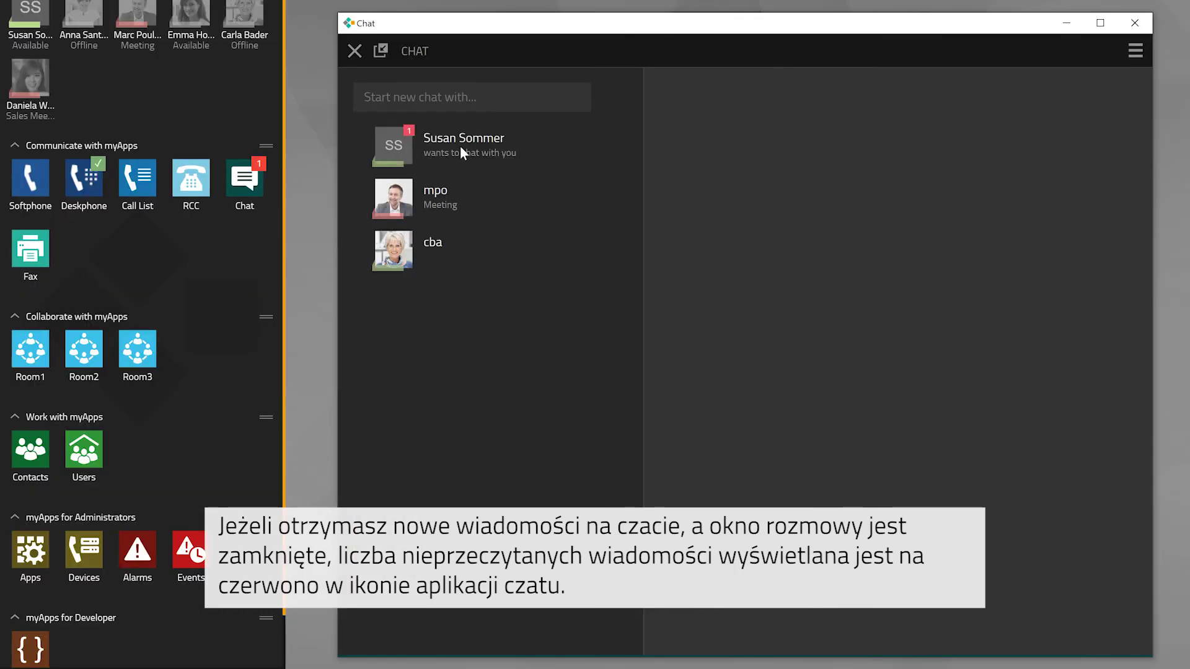
{"action": "left_click", "coordinate": [460, 145]}
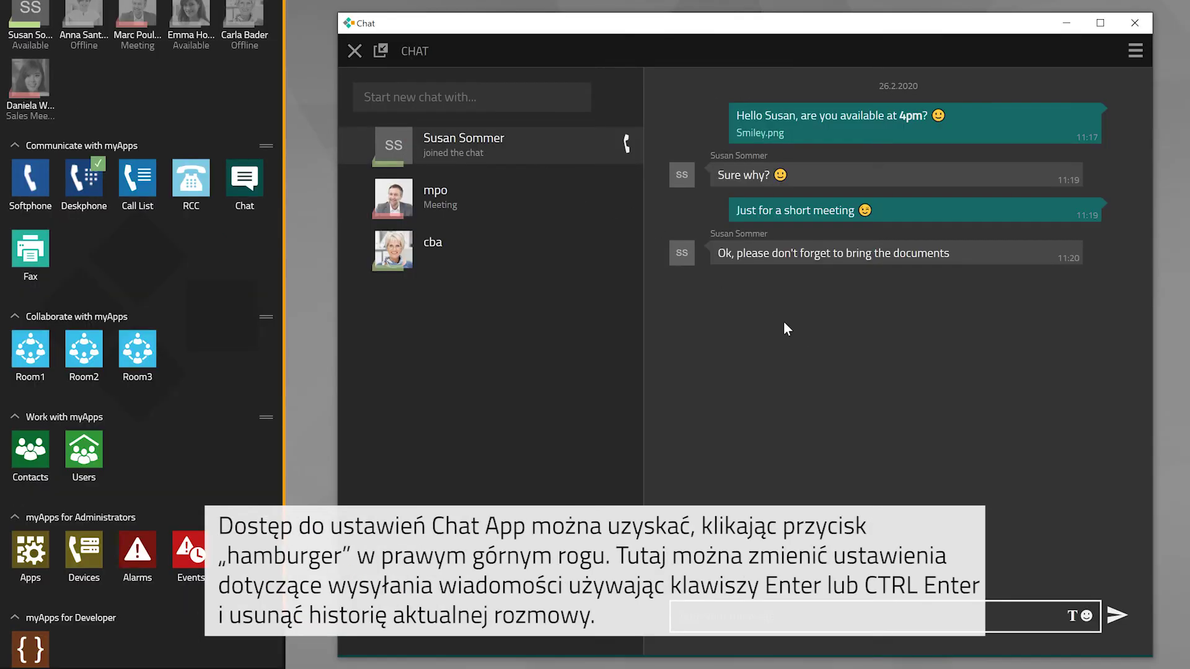
{"action": "left_click", "coordinate": [1126, 61]}
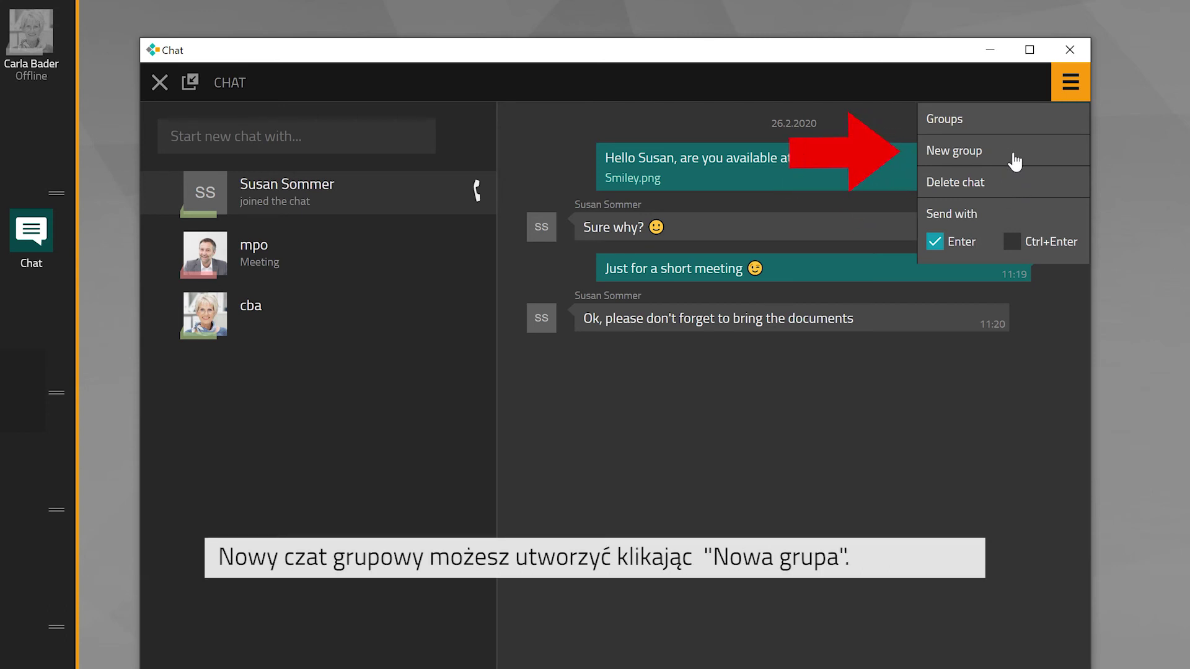
Create the group 'office' with members mpo and cba.
{"action": "left_click", "coordinate": [1016, 159]}
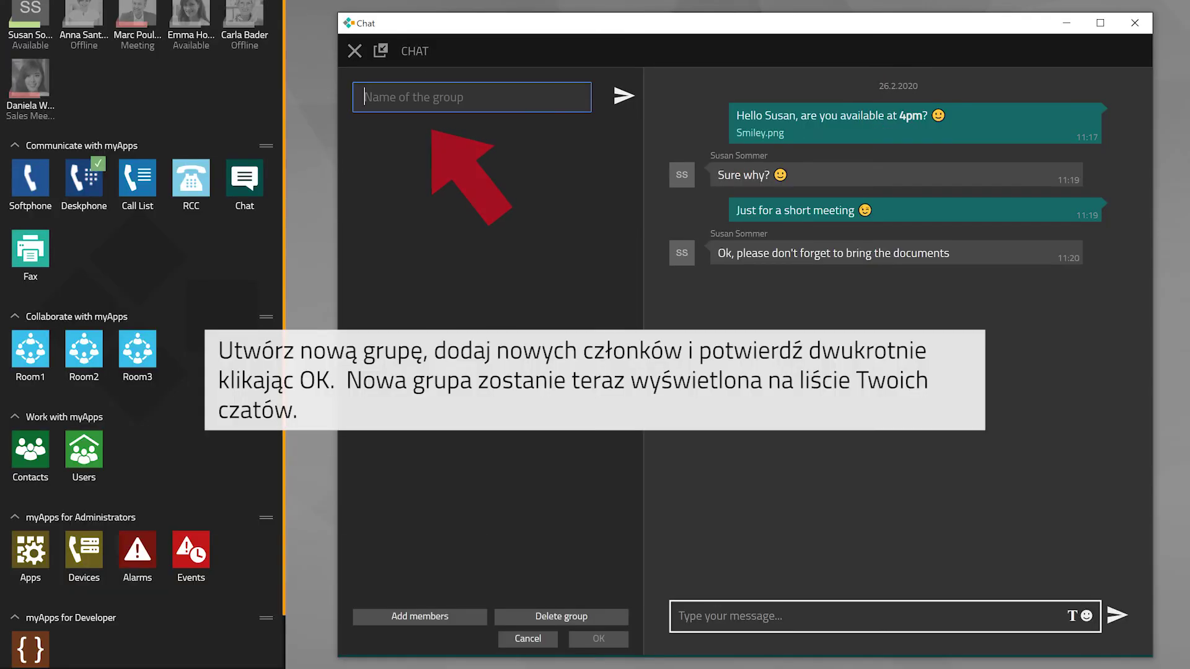
{"action": "type", "text": "office"}
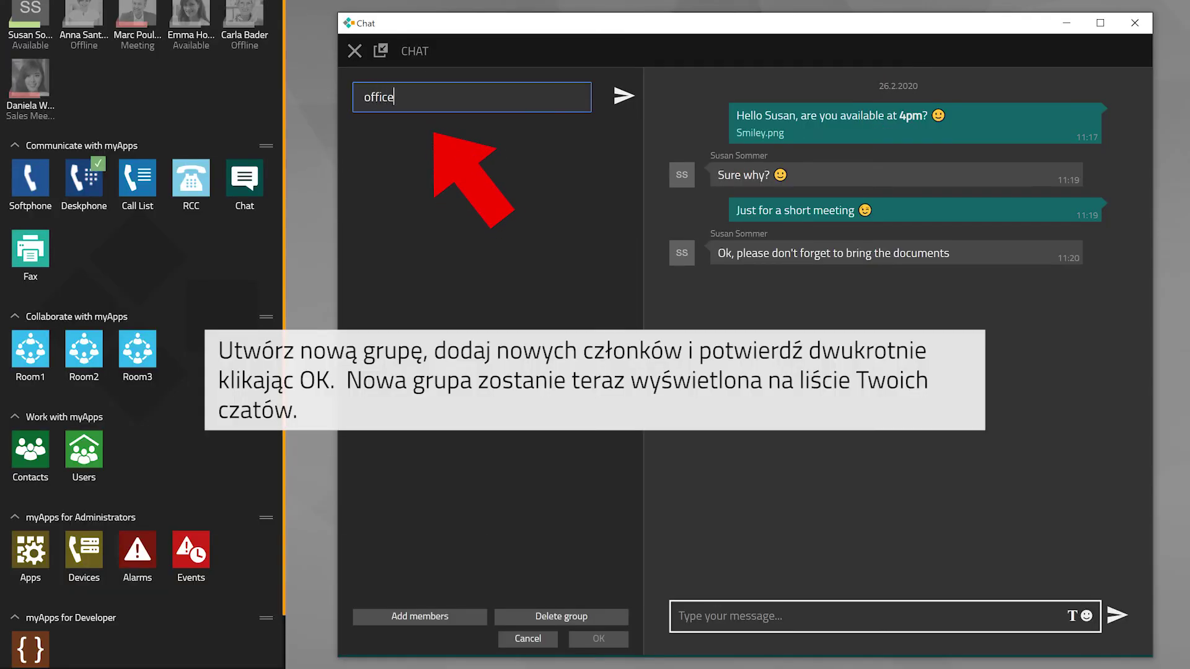
{"action": "left_click", "coordinate": [457, 617]}
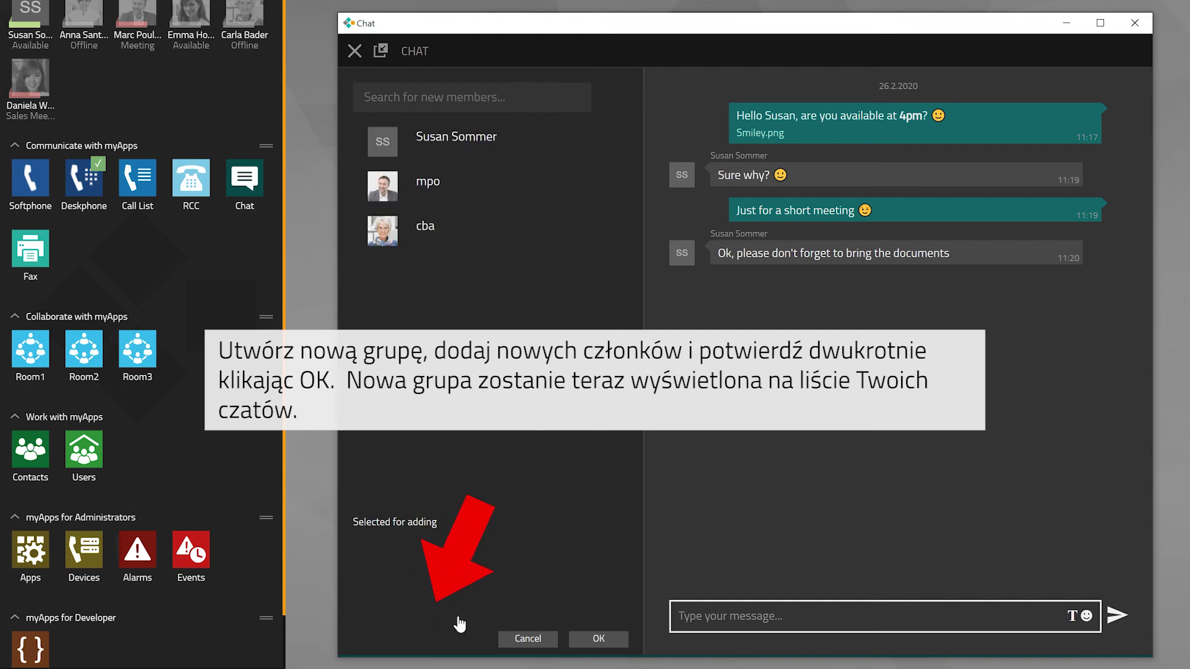
{"action": "left_click", "coordinate": [470, 181]}
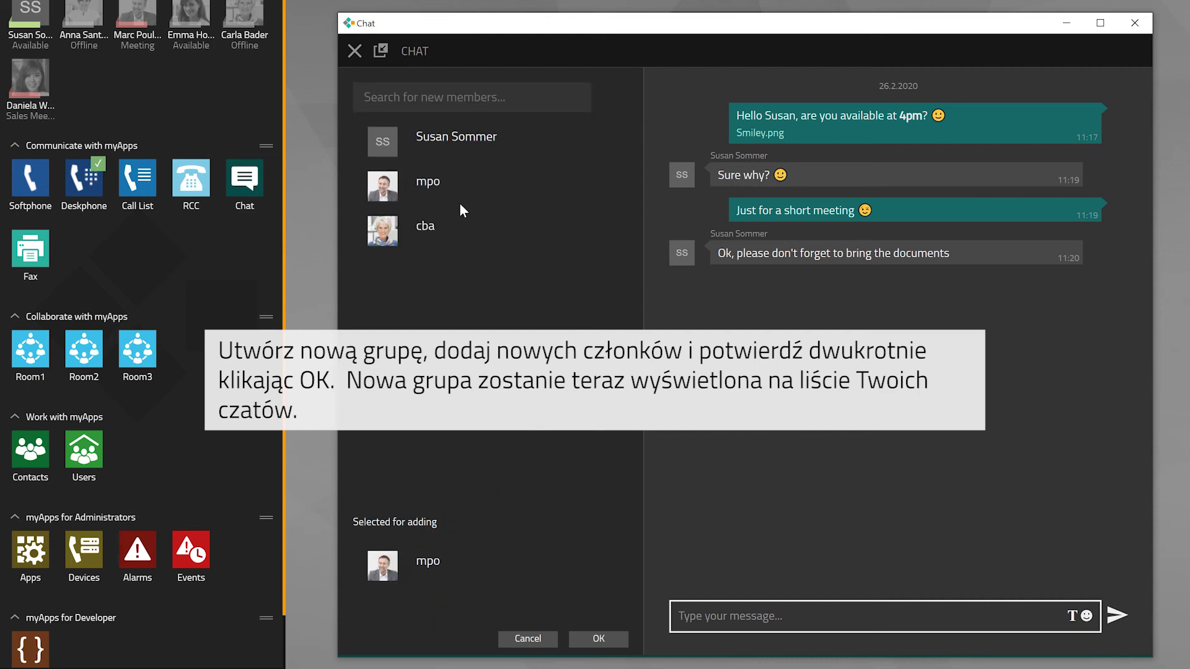
{"action": "left_click", "coordinate": [445, 229]}
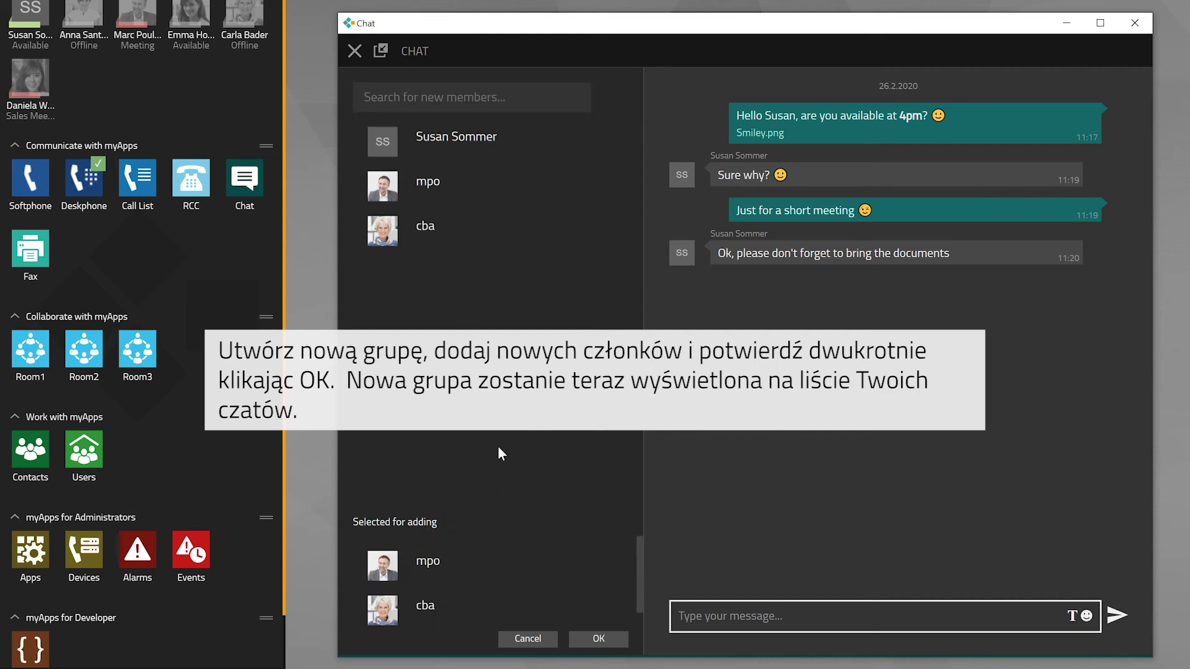
{"action": "left_click", "coordinate": [597, 640]}
{"action": "left_click", "coordinate": [596, 640]}
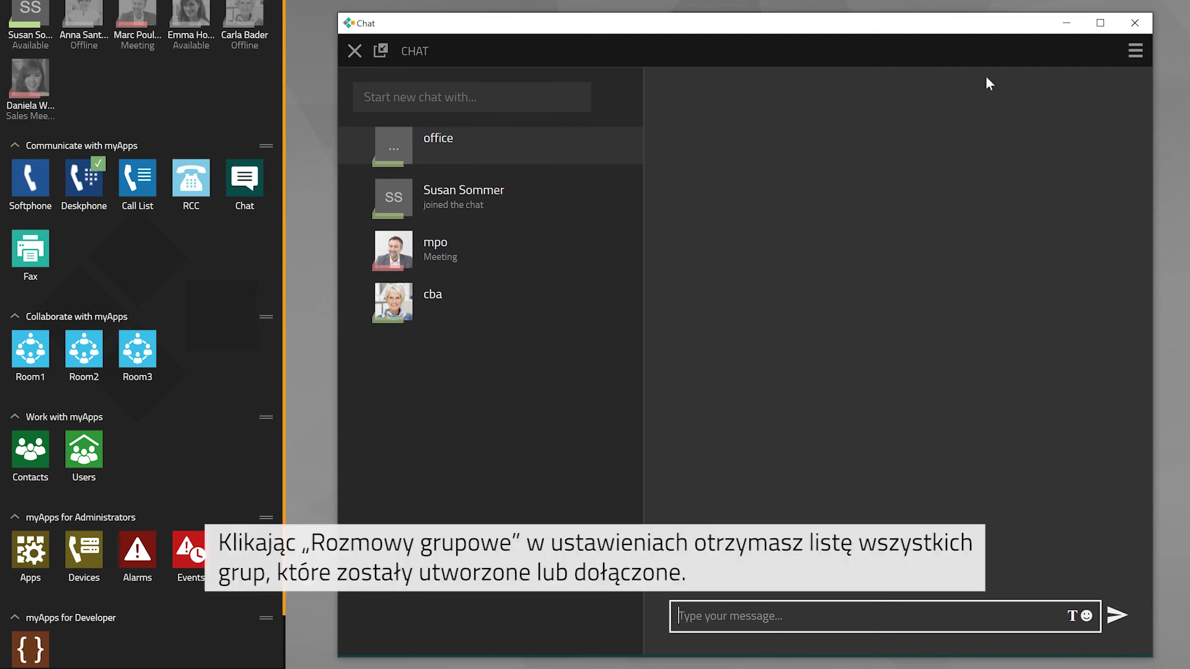
{"action": "left_click", "coordinate": [1134, 51]}
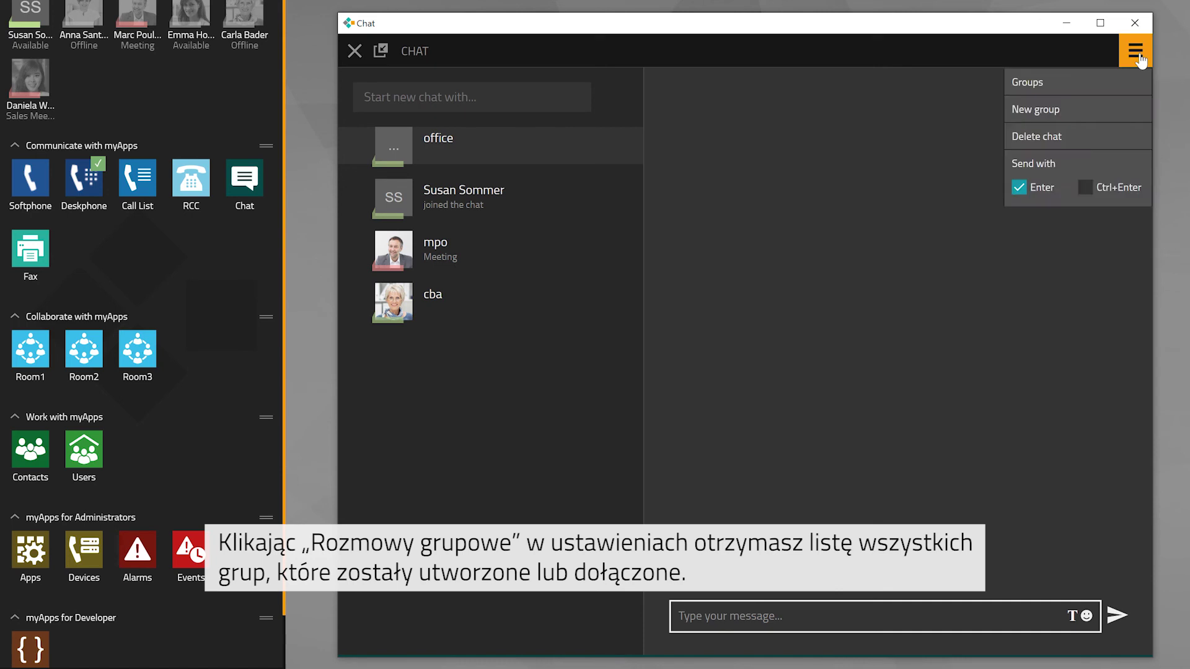
{"action": "left_click", "coordinate": [1055, 88]}
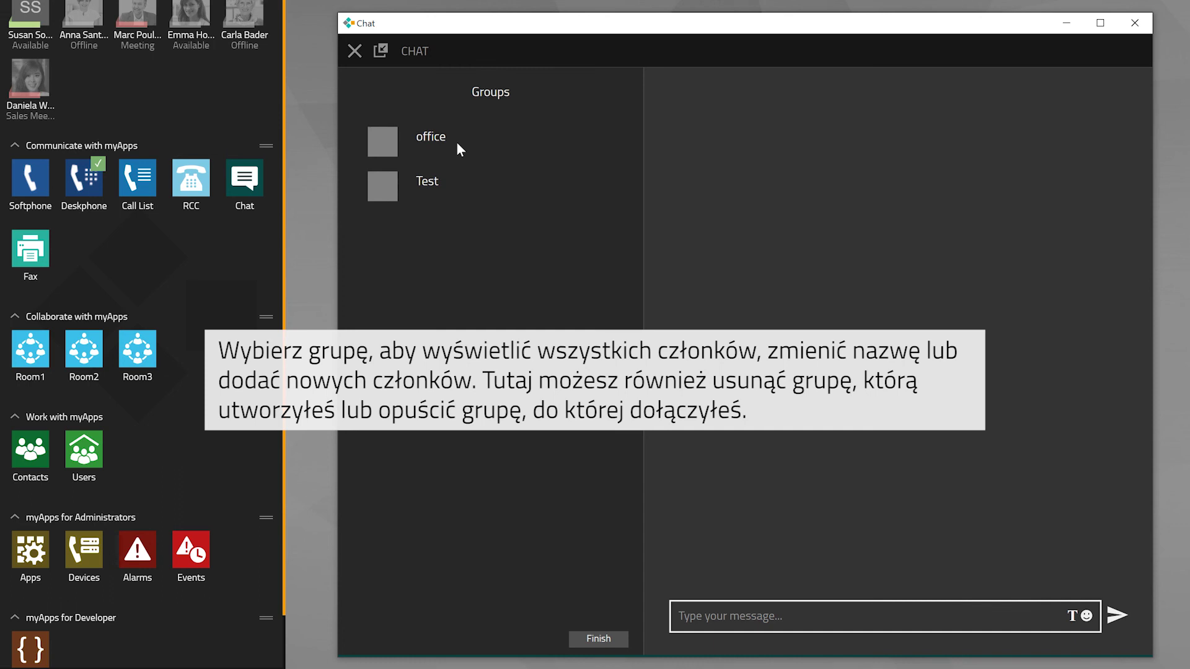
{"action": "left_click", "coordinate": [456, 143]}
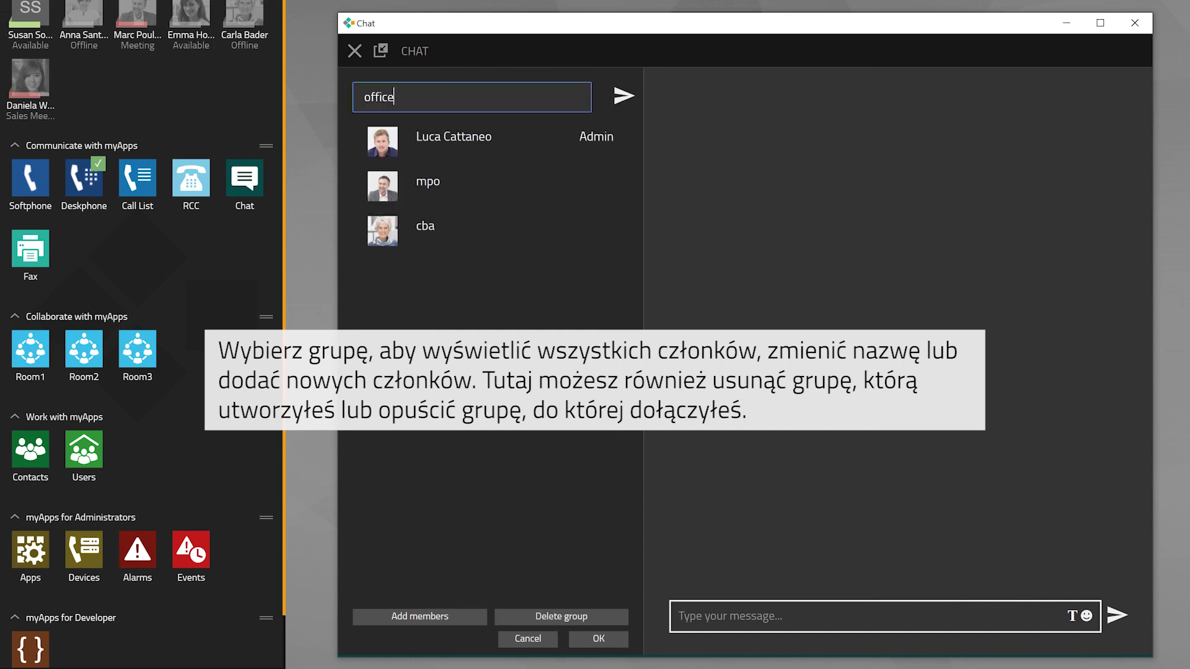
{"action": "left_click", "coordinate": [456, 619]}
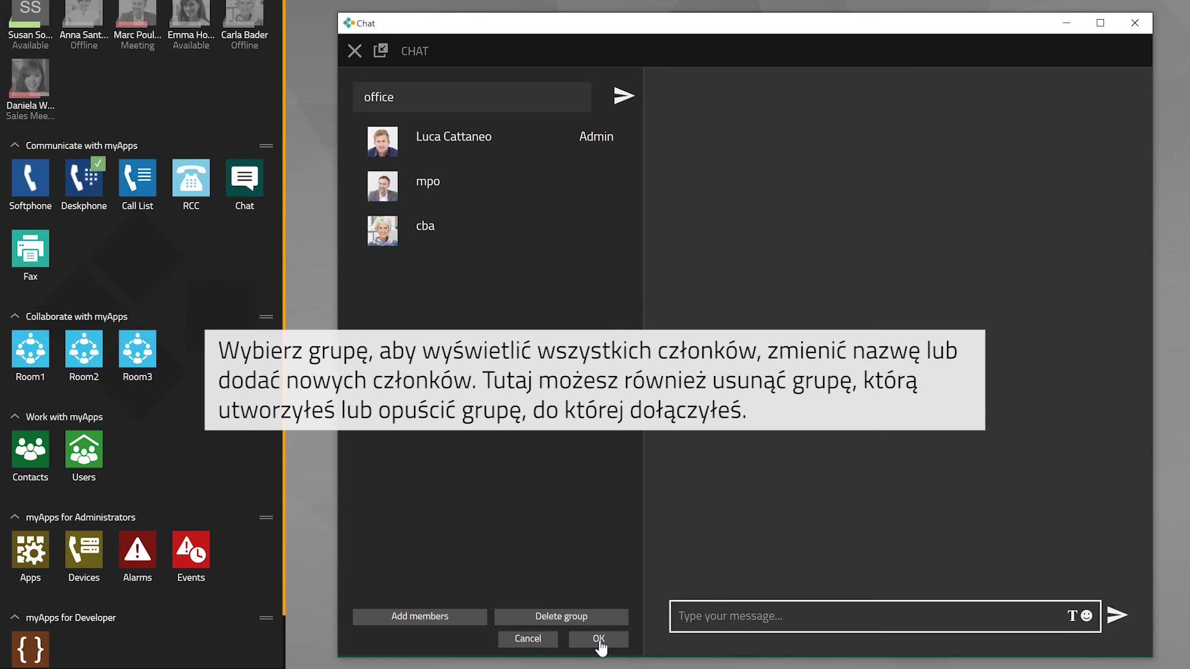
{"action": "left_click", "coordinate": [599, 641]}
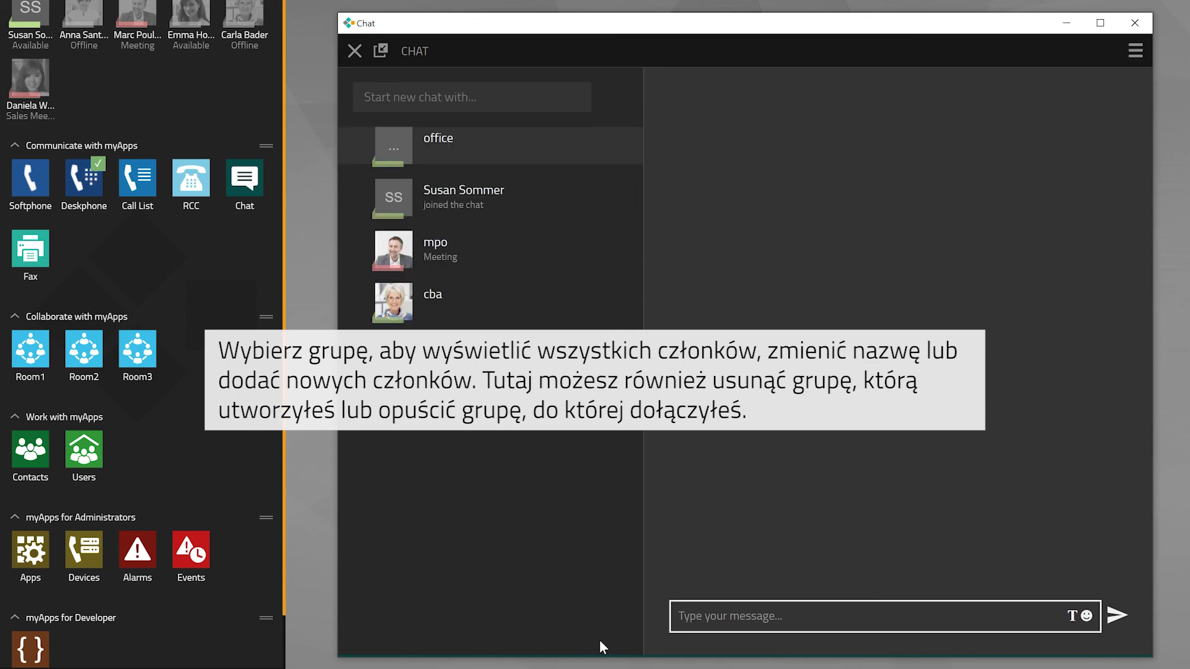